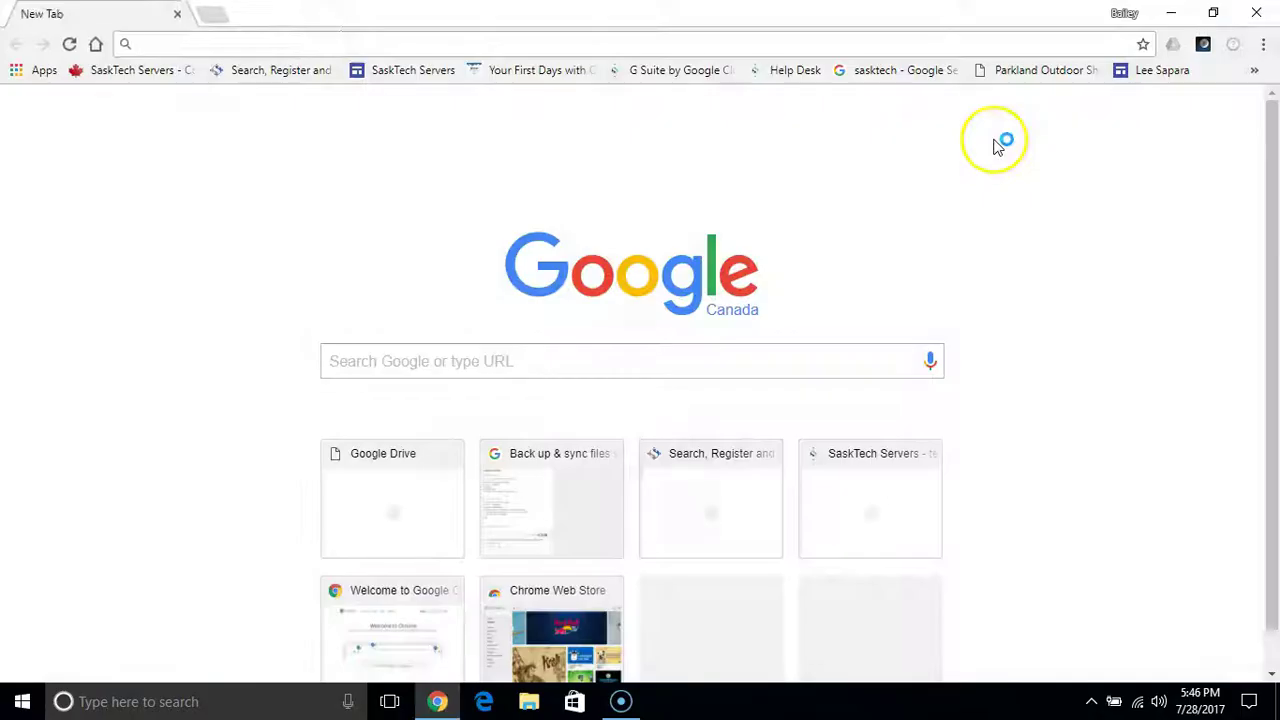
Load photos.google.com and expand its main menu down to App downloads
text(pho)
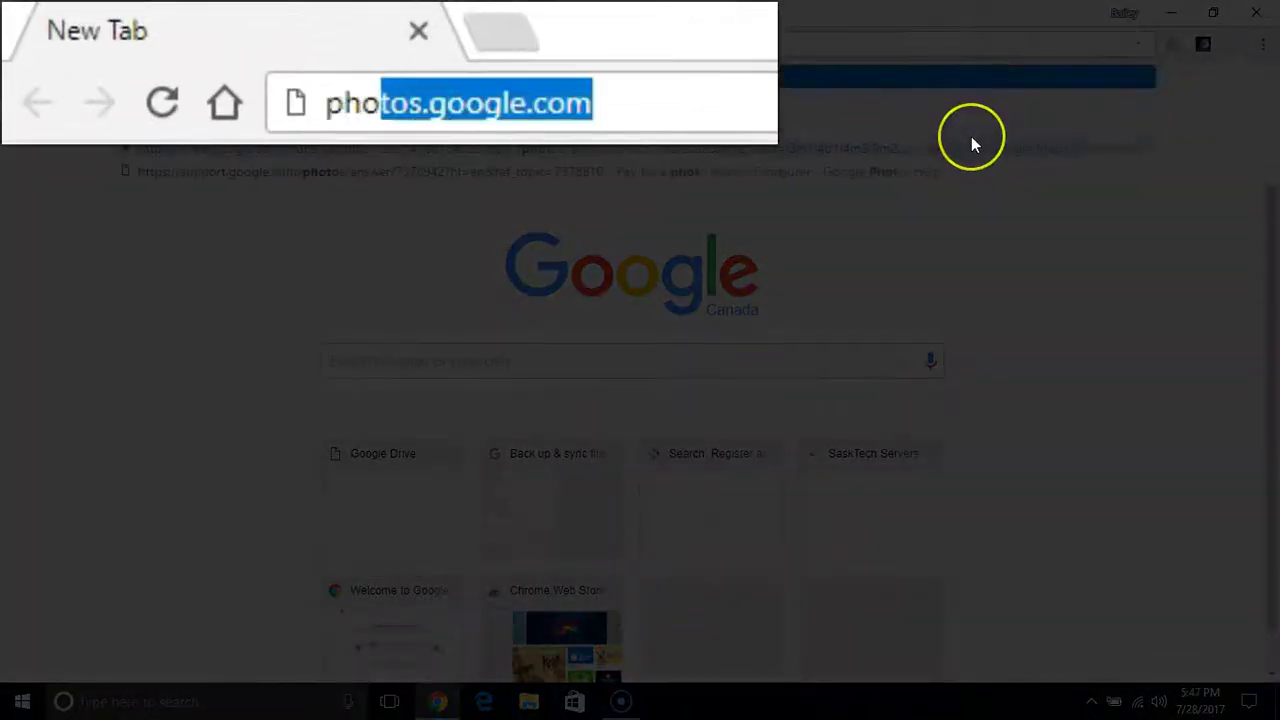
text(tos.)
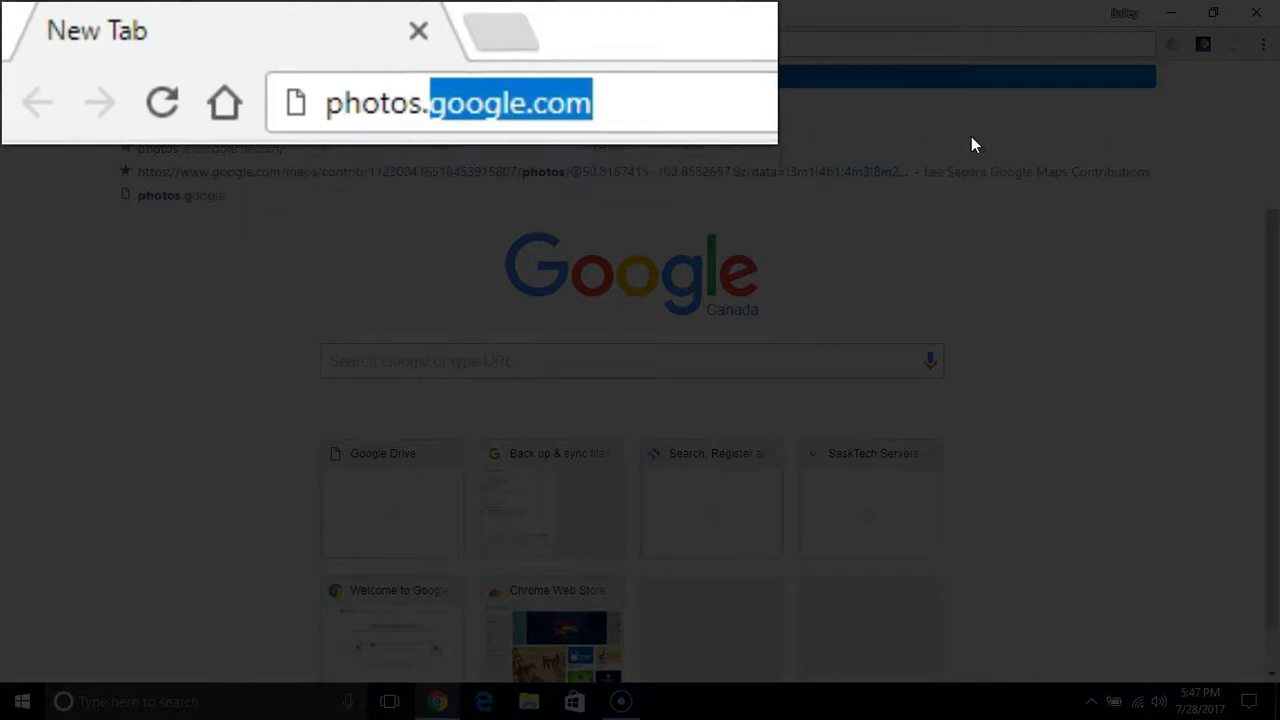
text(google.com)
key(Return)
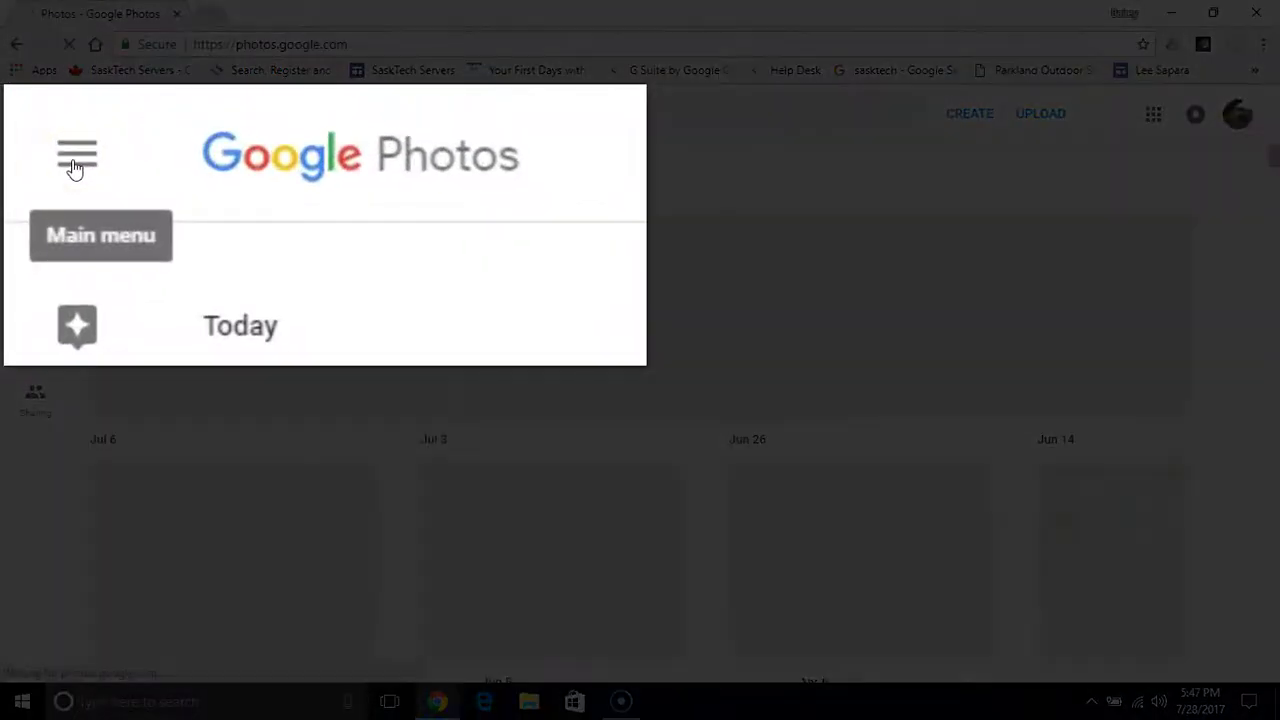
click(74, 165)
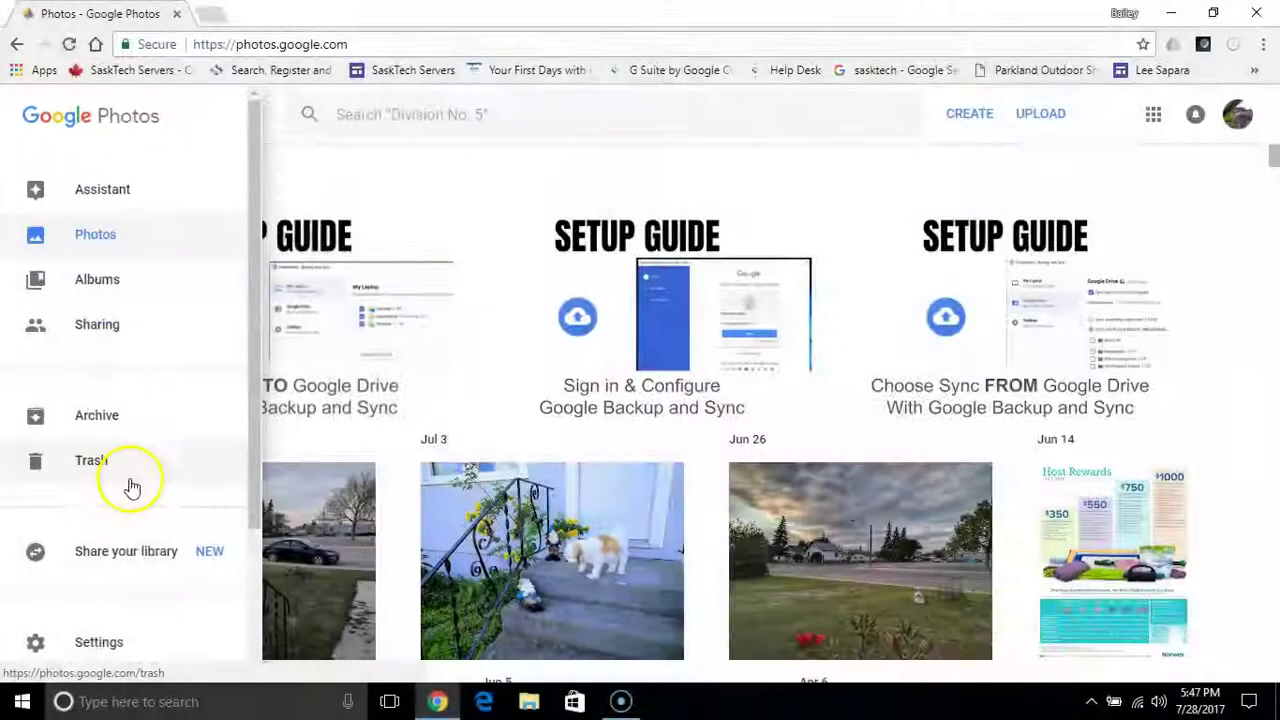
scroll(128, 485, down, 2)
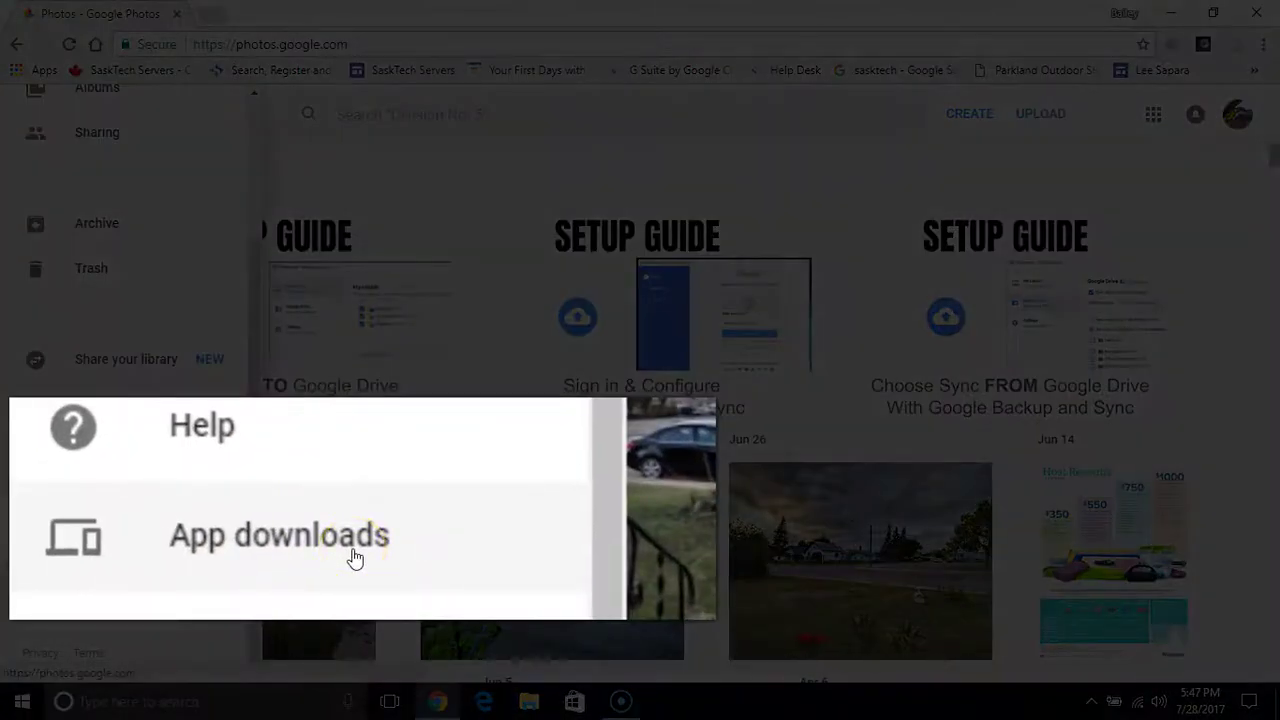
Download the Backup and Sync installer from App downloads and run it, approving the UAC prompt
click(152, 590)
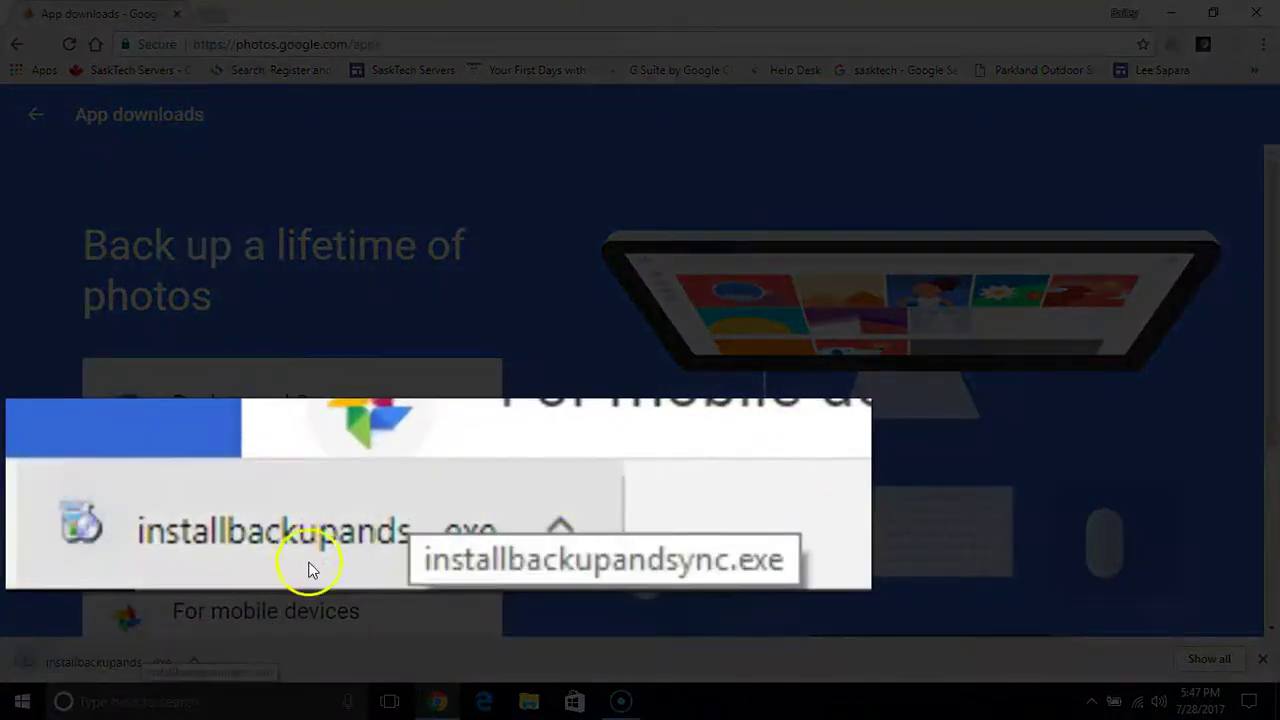
click(310, 566)
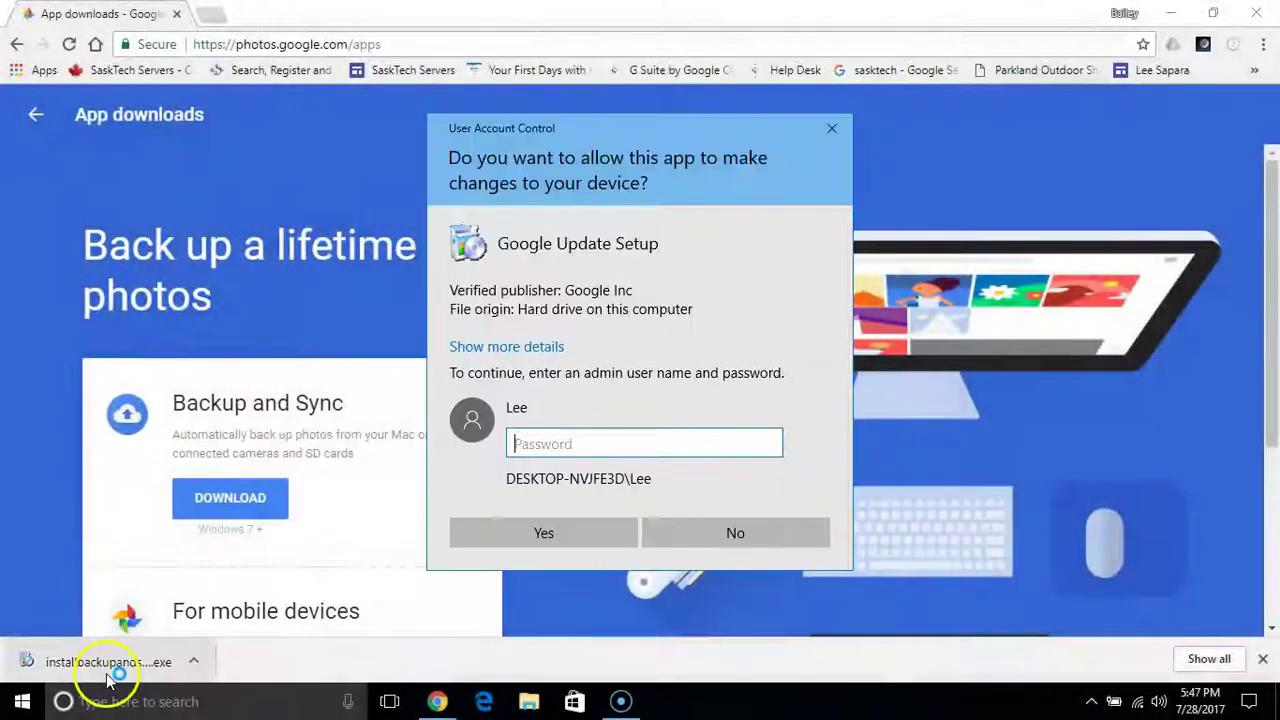
key(Return)
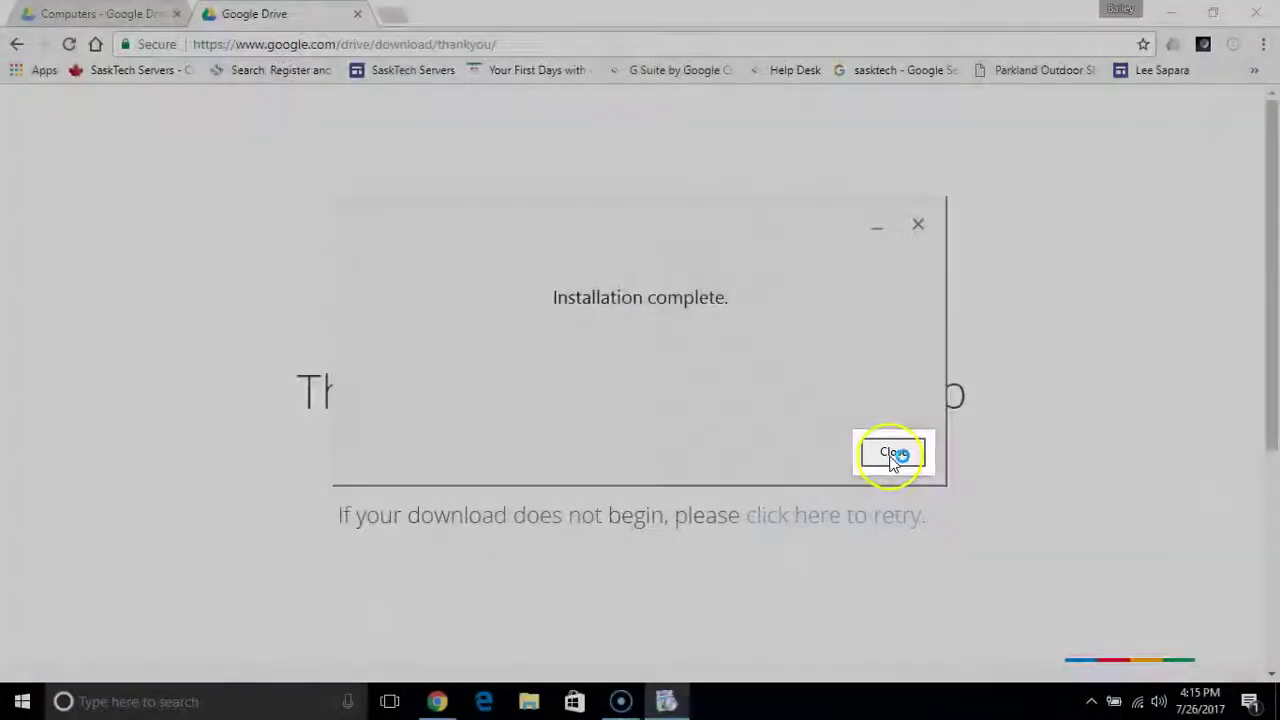
Dismiss the Installation complete message and close Chrome
click(893, 455)
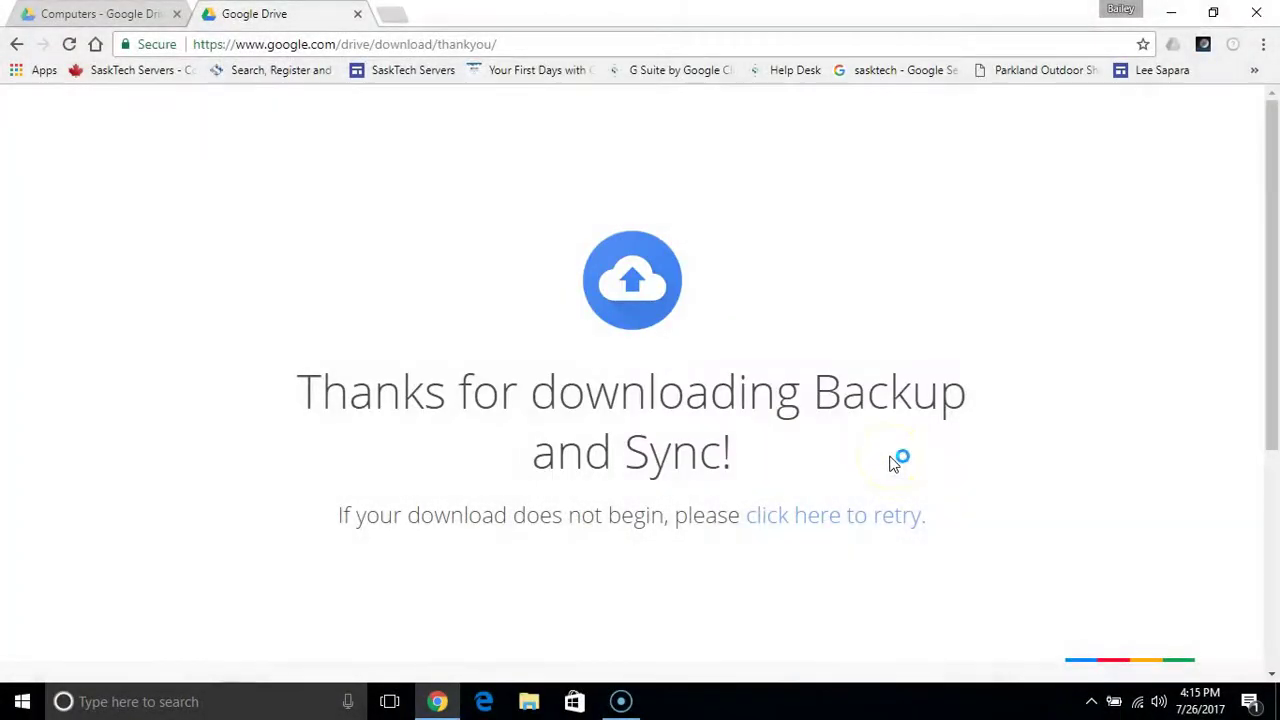
click(1258, 14)
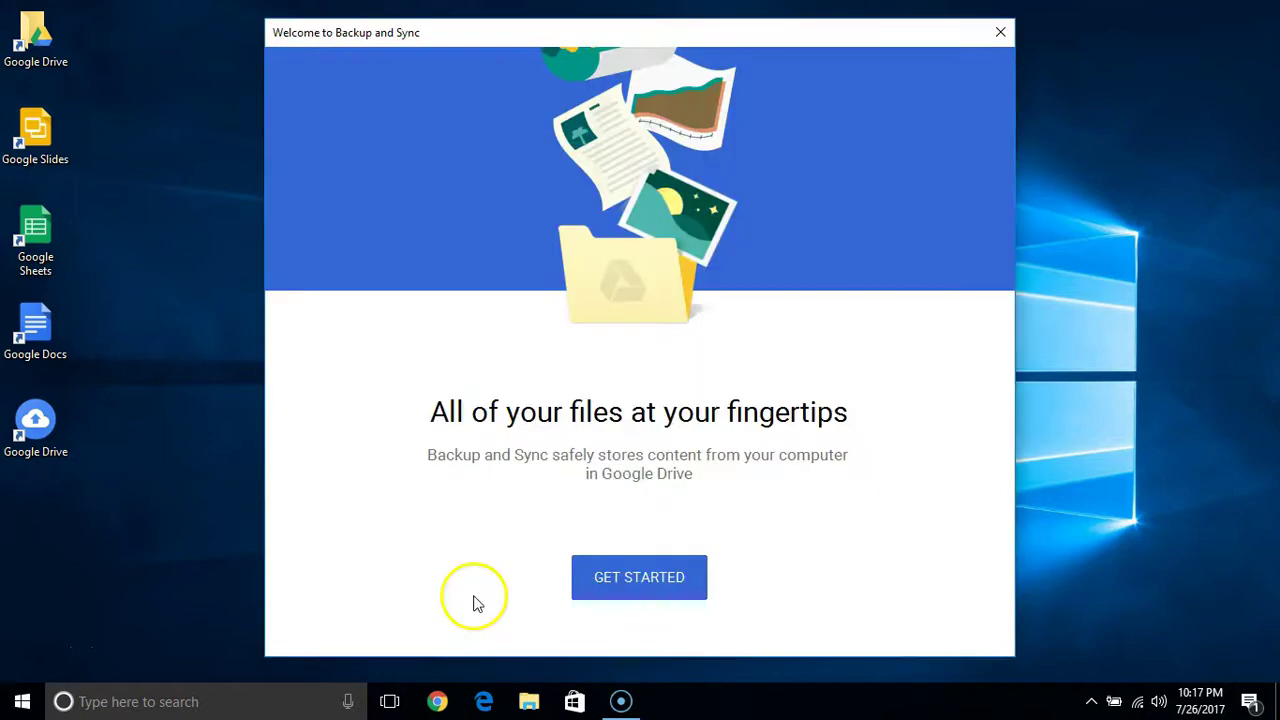
Sign in to the Google account with its email, password and 2-step verification code
click(628, 578)
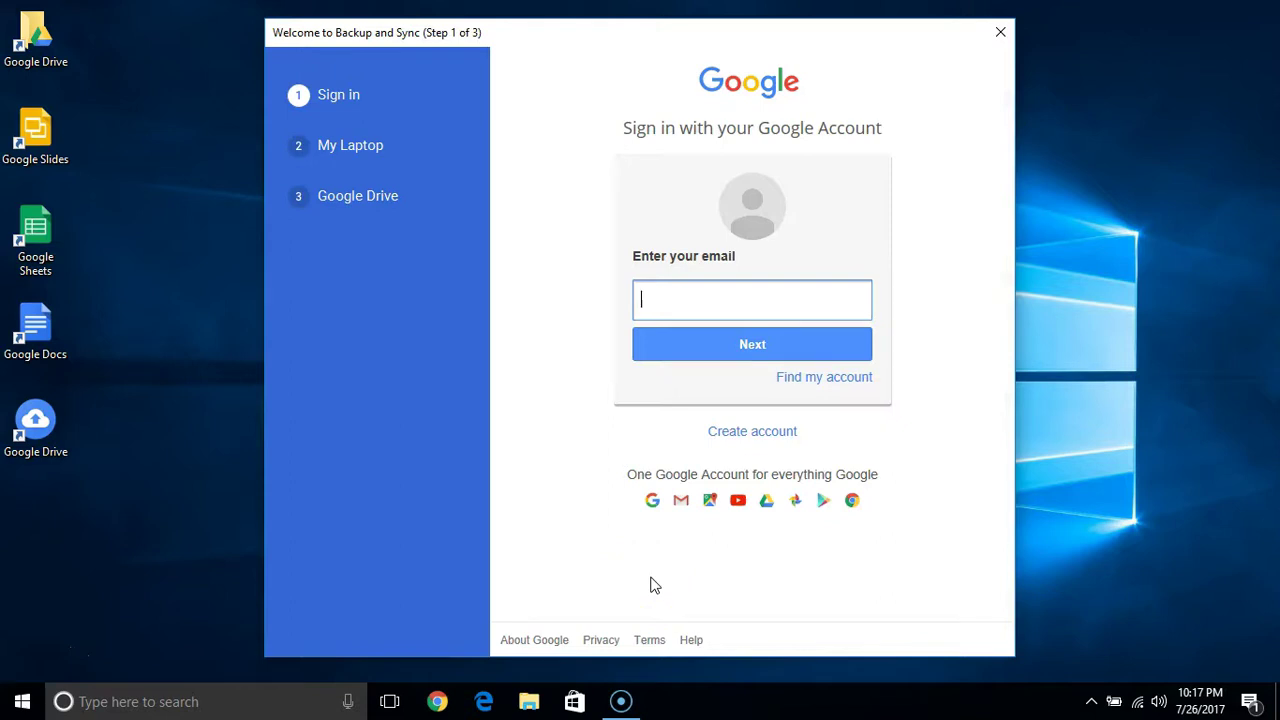
key(Return)
text(••)
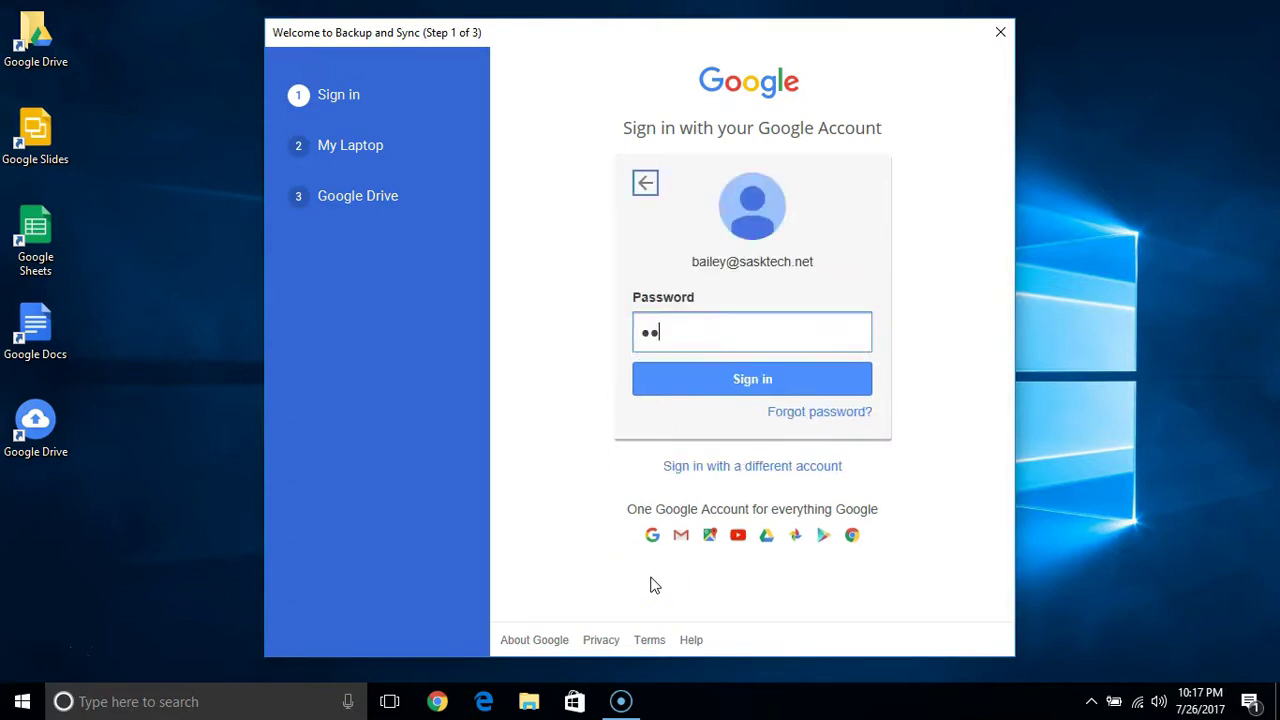
text(•••••••)
key(Return)
click(679, 381)
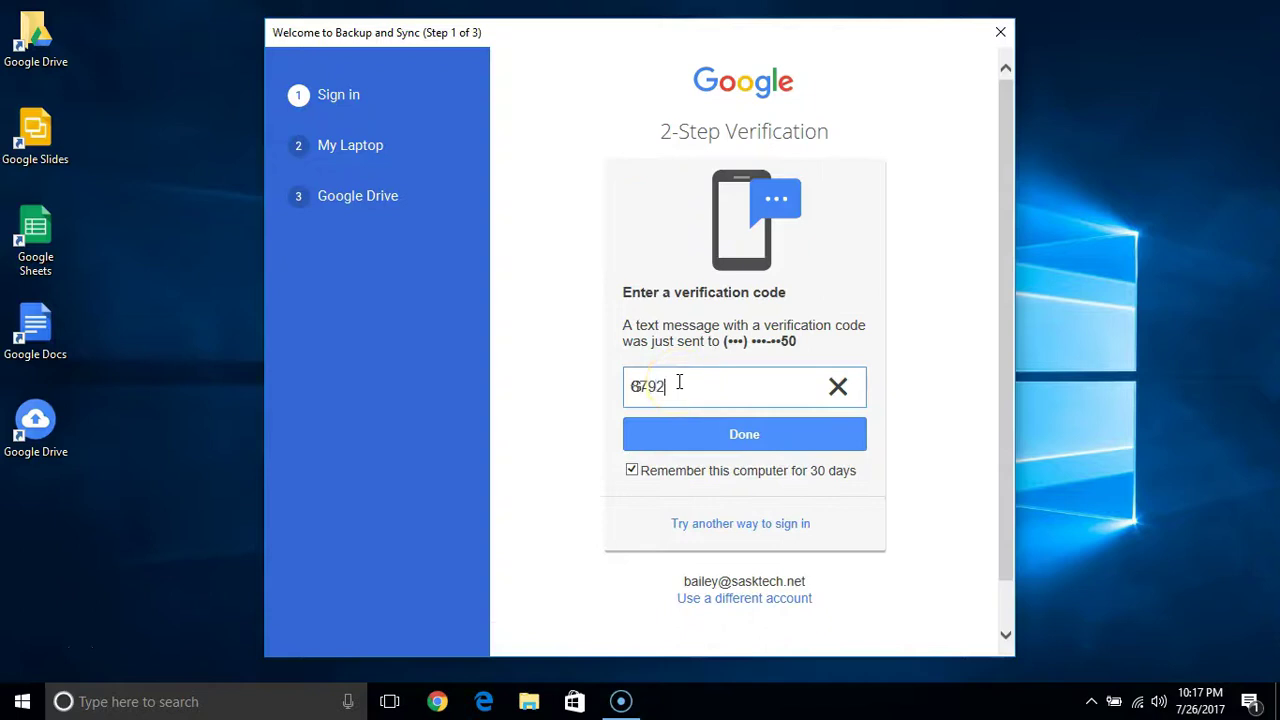
click(723, 432)
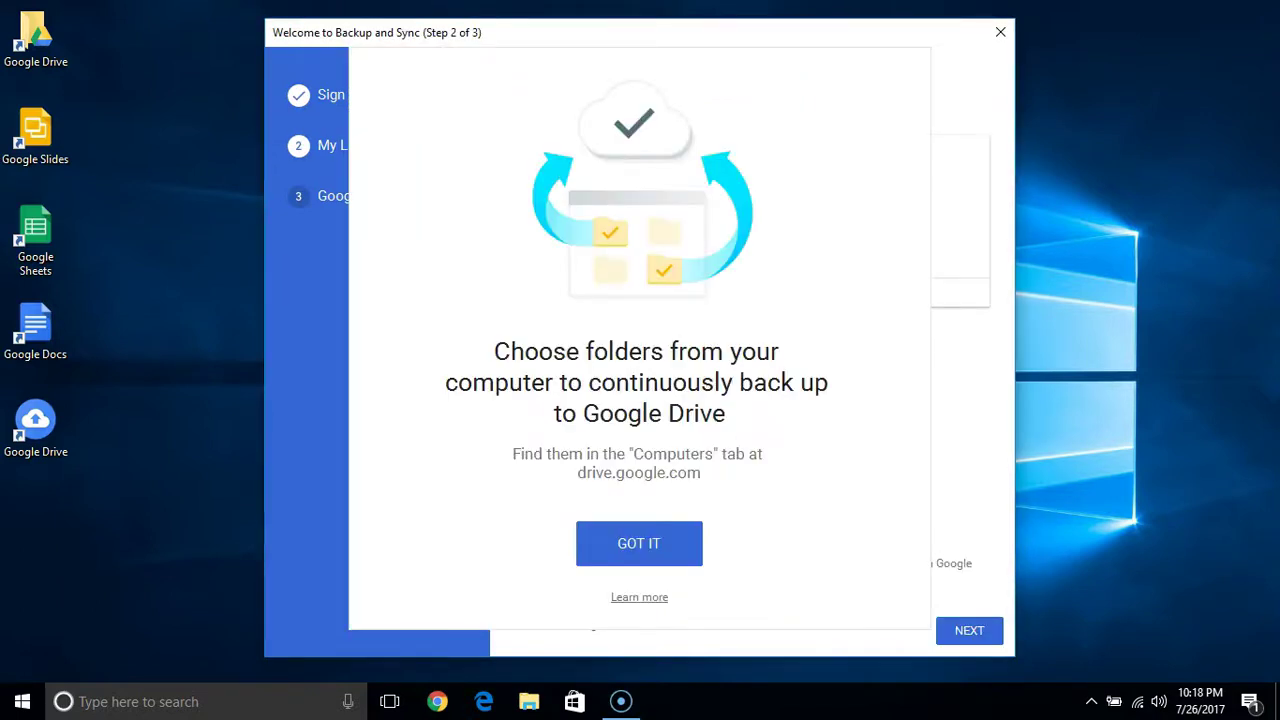
Back up Desktop, Documents and Pictures with photo and video upload to Google Photos enabled
click(676, 548)
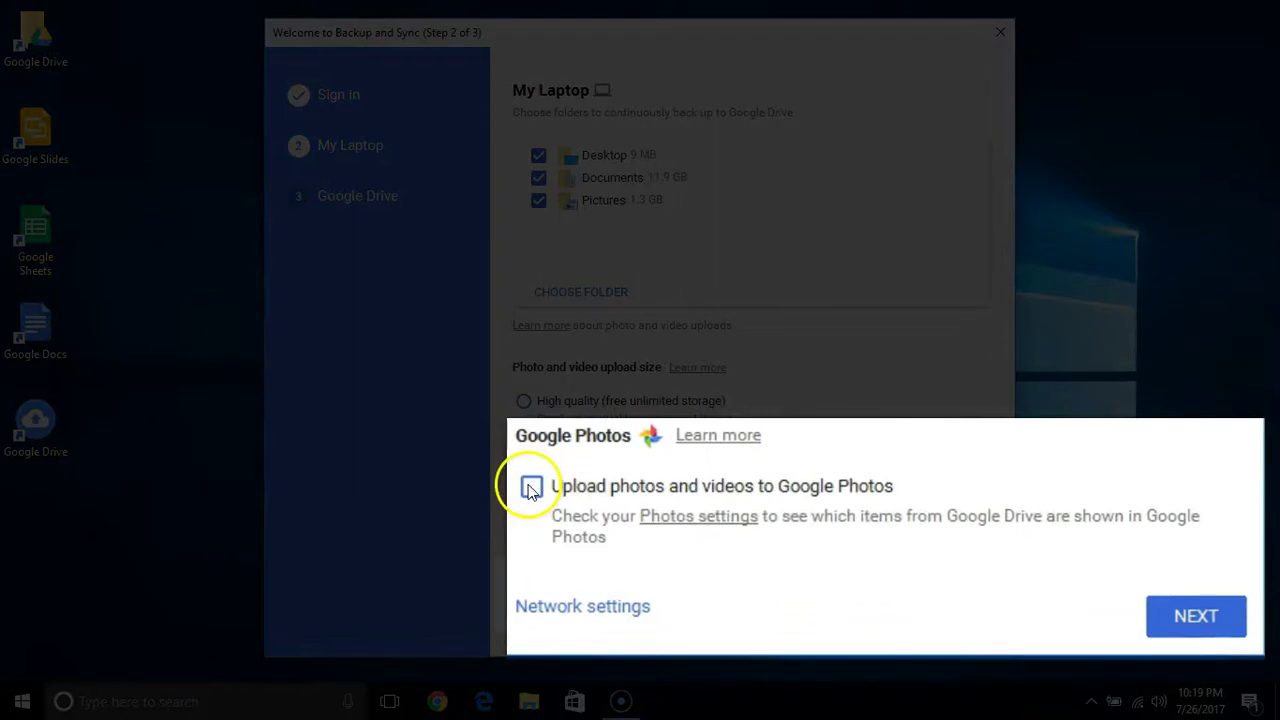
click(524, 545)
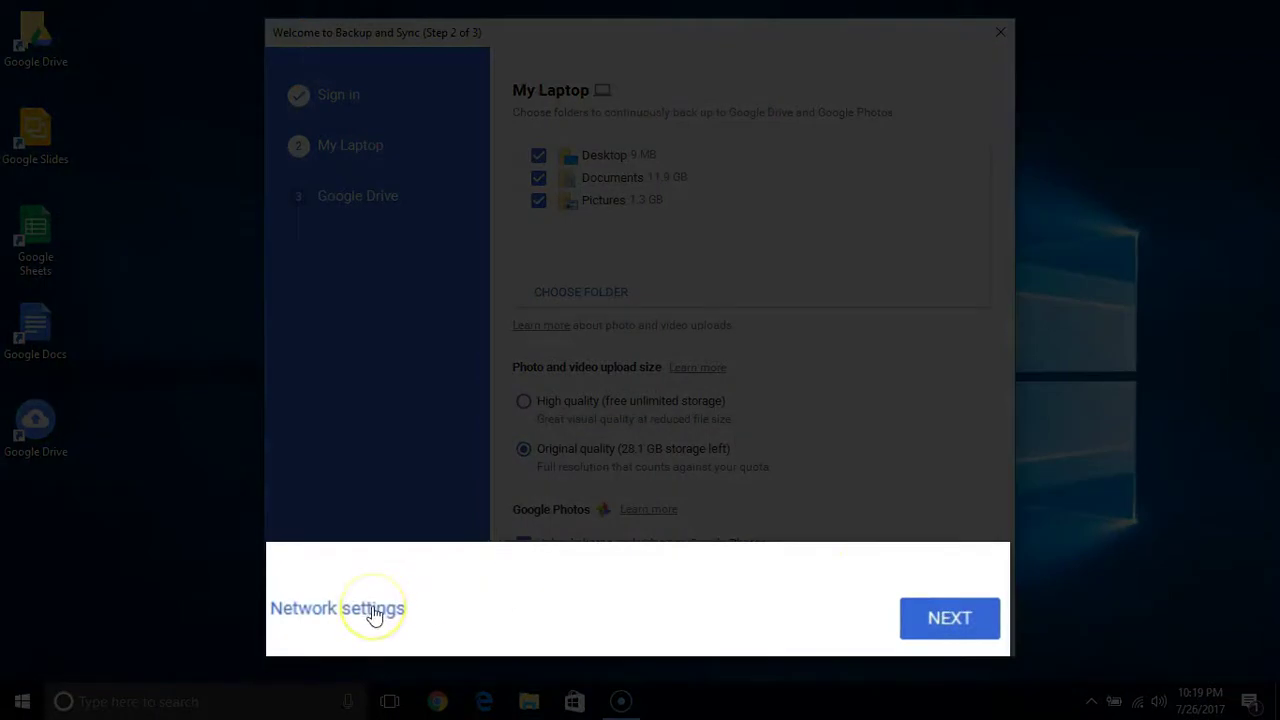
click(375, 612)
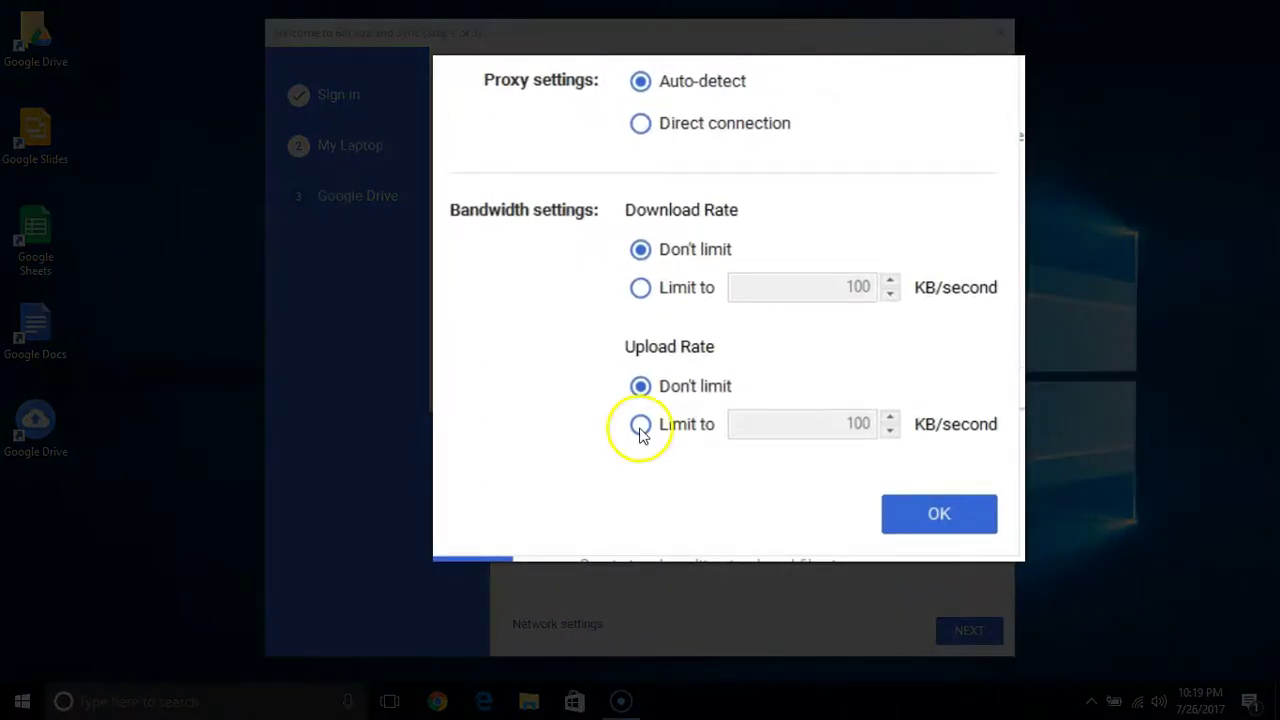
Leave network settings unchanged and advance setup to step 3, the Google Drive step
click(884, 522)
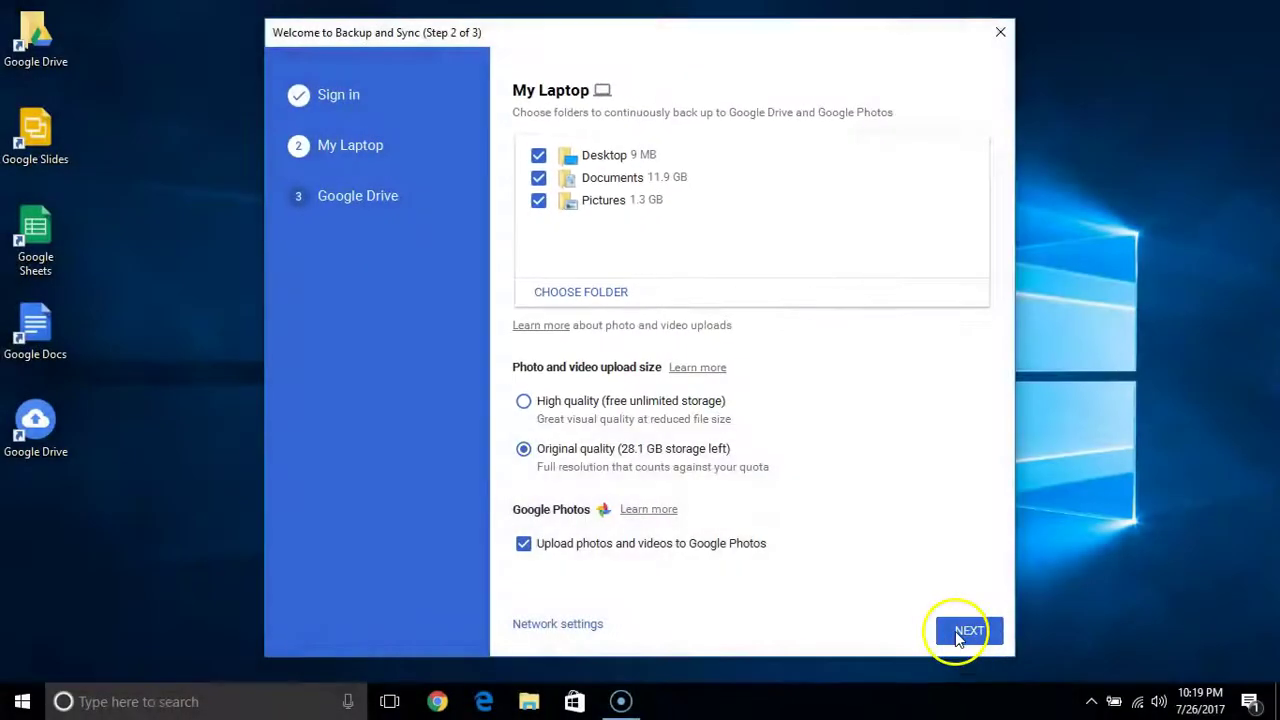
click(955, 631)
click(980, 634)
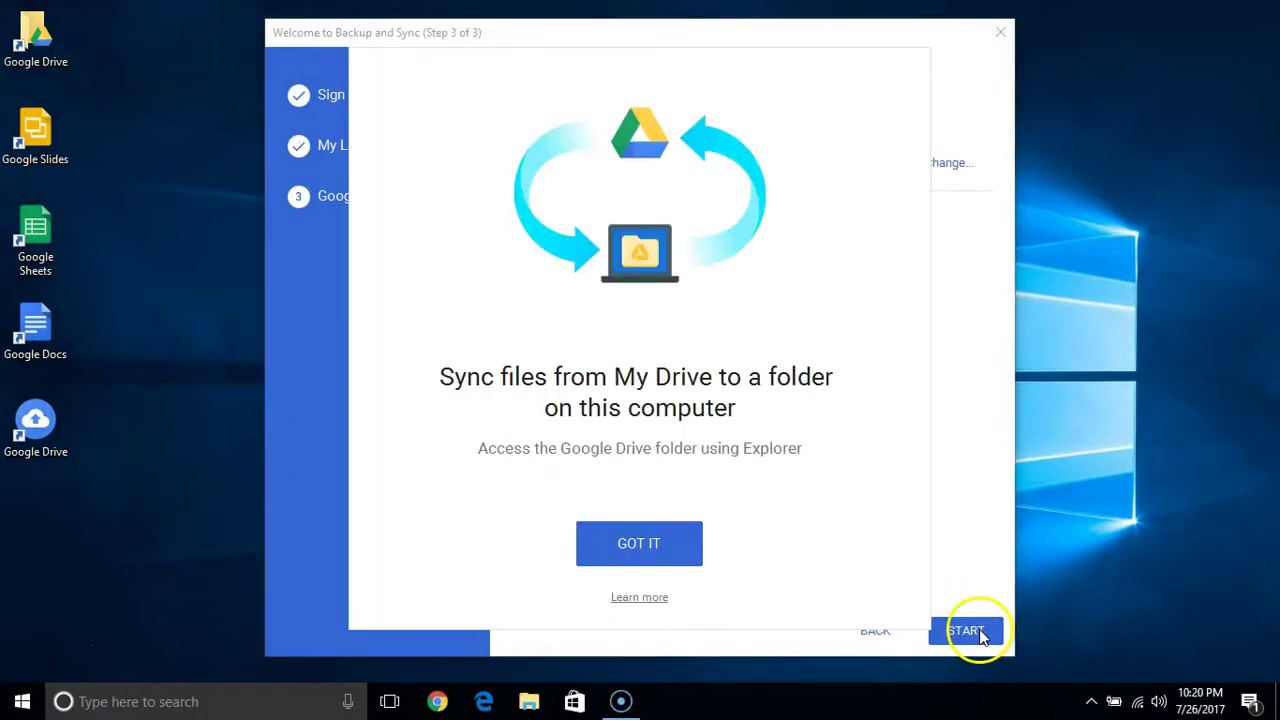
Sync only chosen My Drive folders with every listed folder unchecked, and start syncing
click(660, 556)
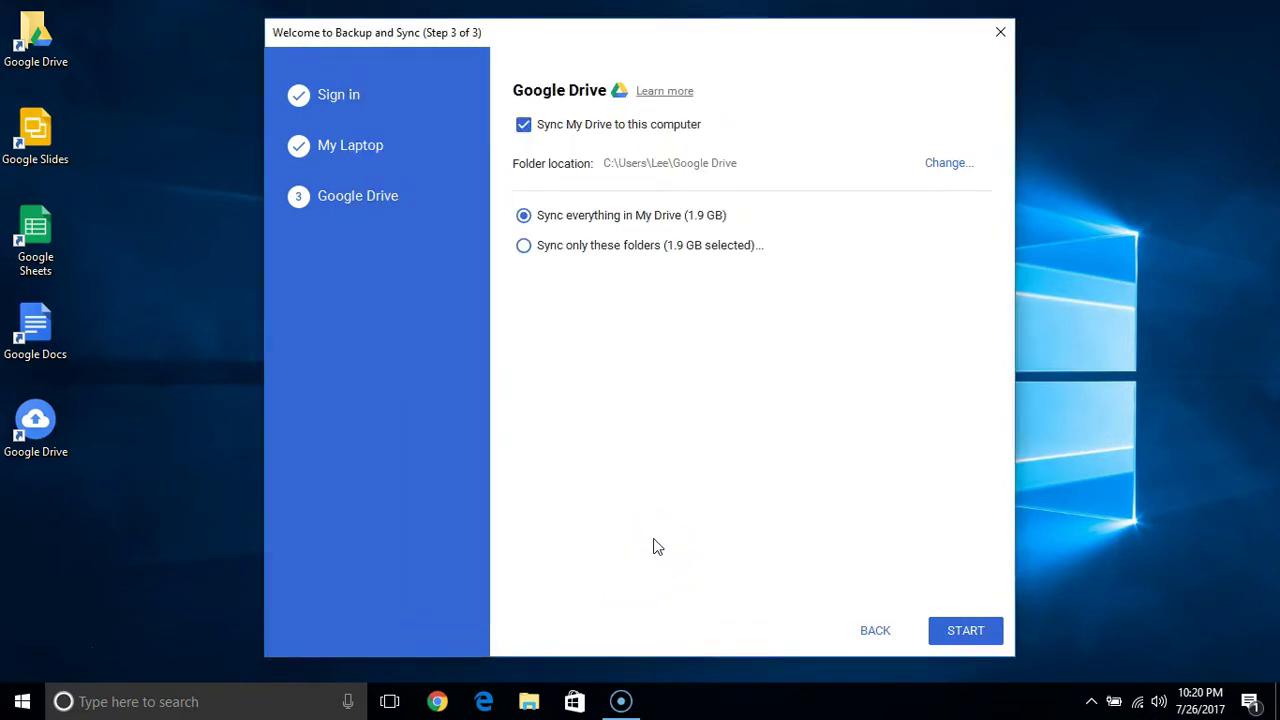
click(523, 245)
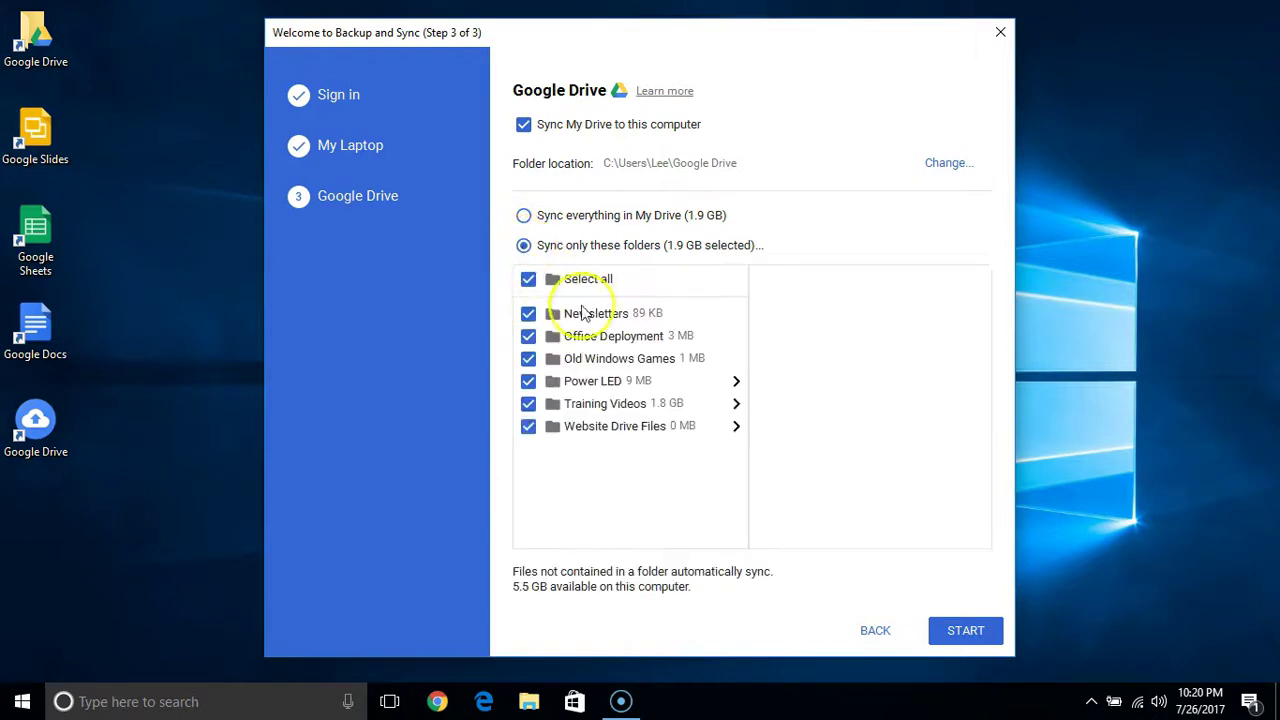
click(528, 279)
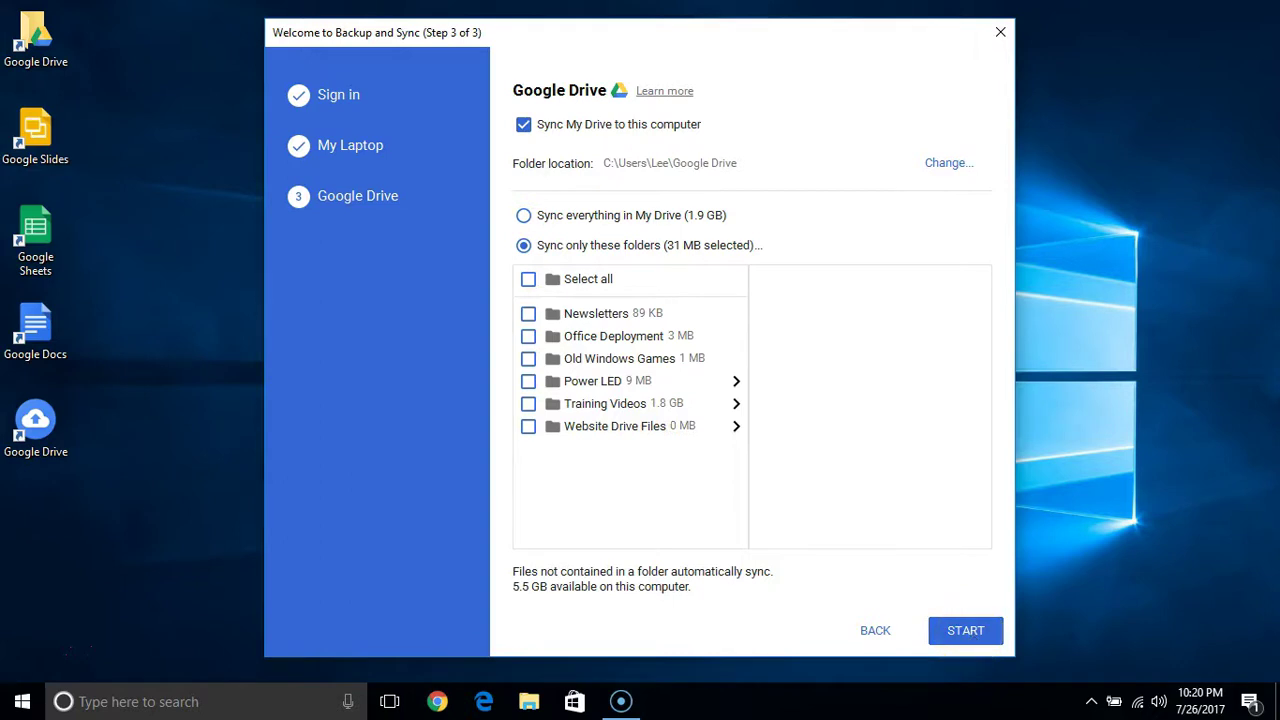
click(966, 631)
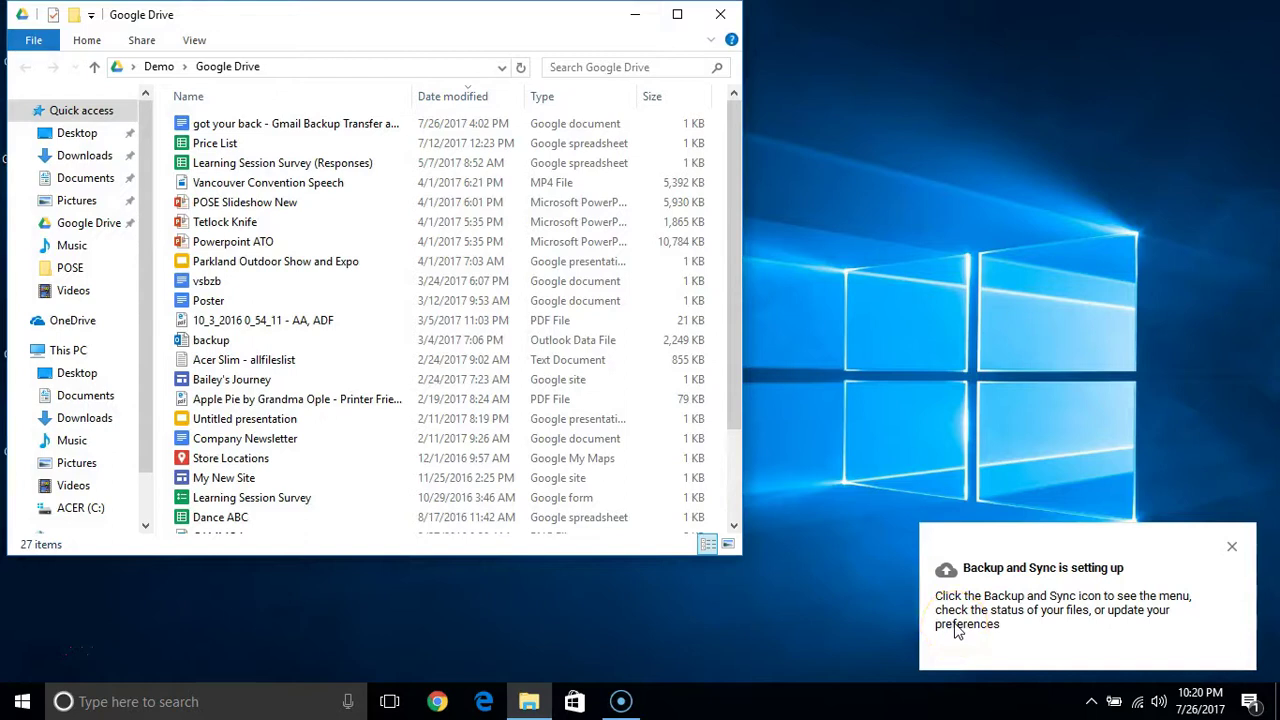
Show the Backup and Sync status panel from the system tray's hidden icons
click(1092, 702)
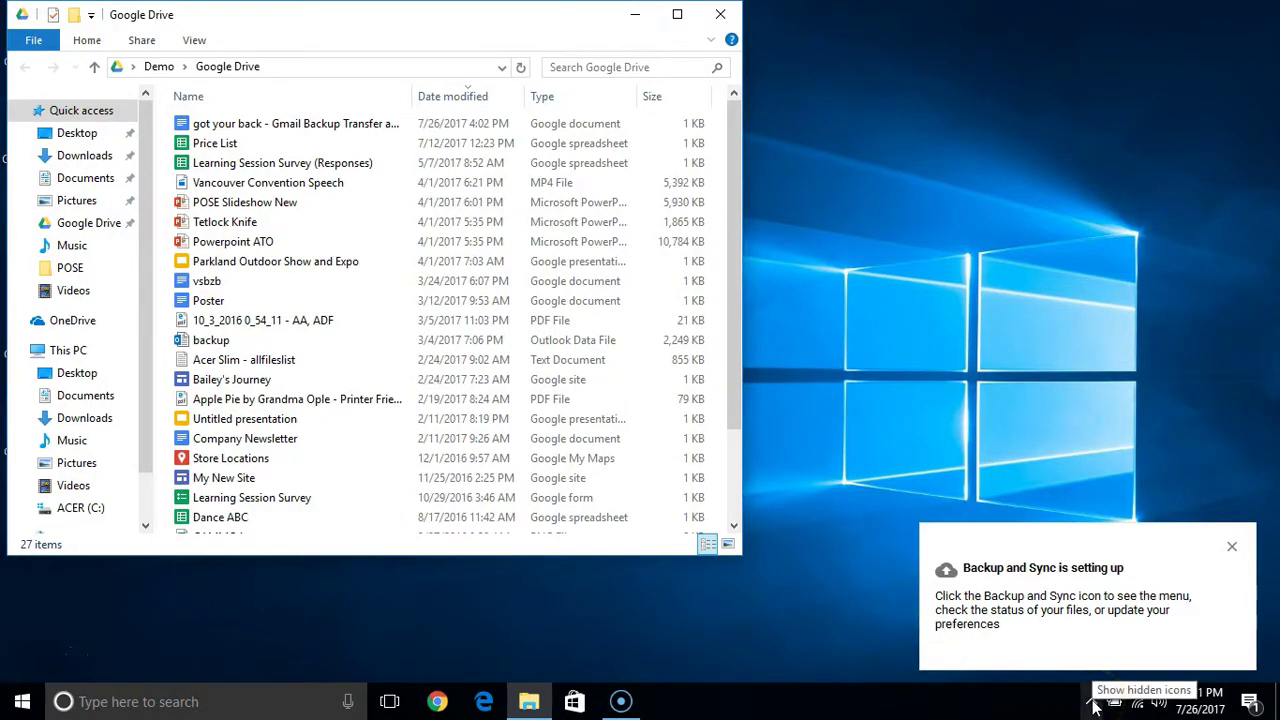
click(1093, 704)
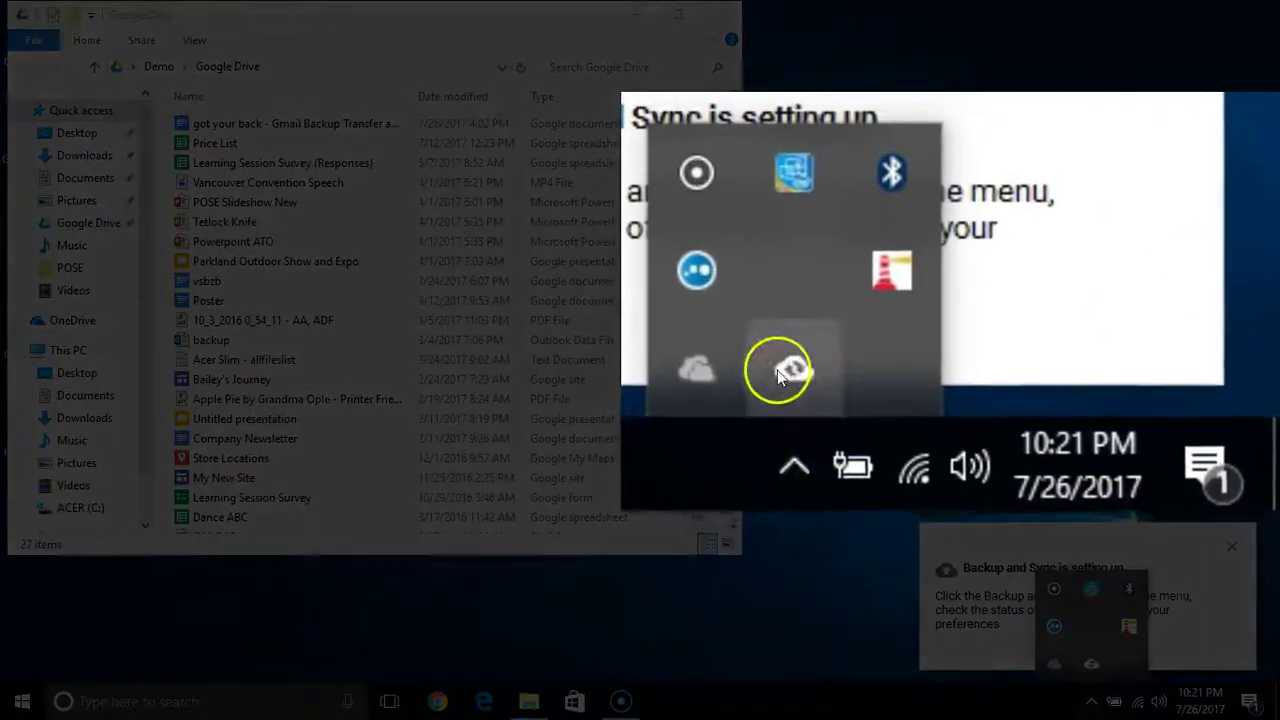
click(789, 372)
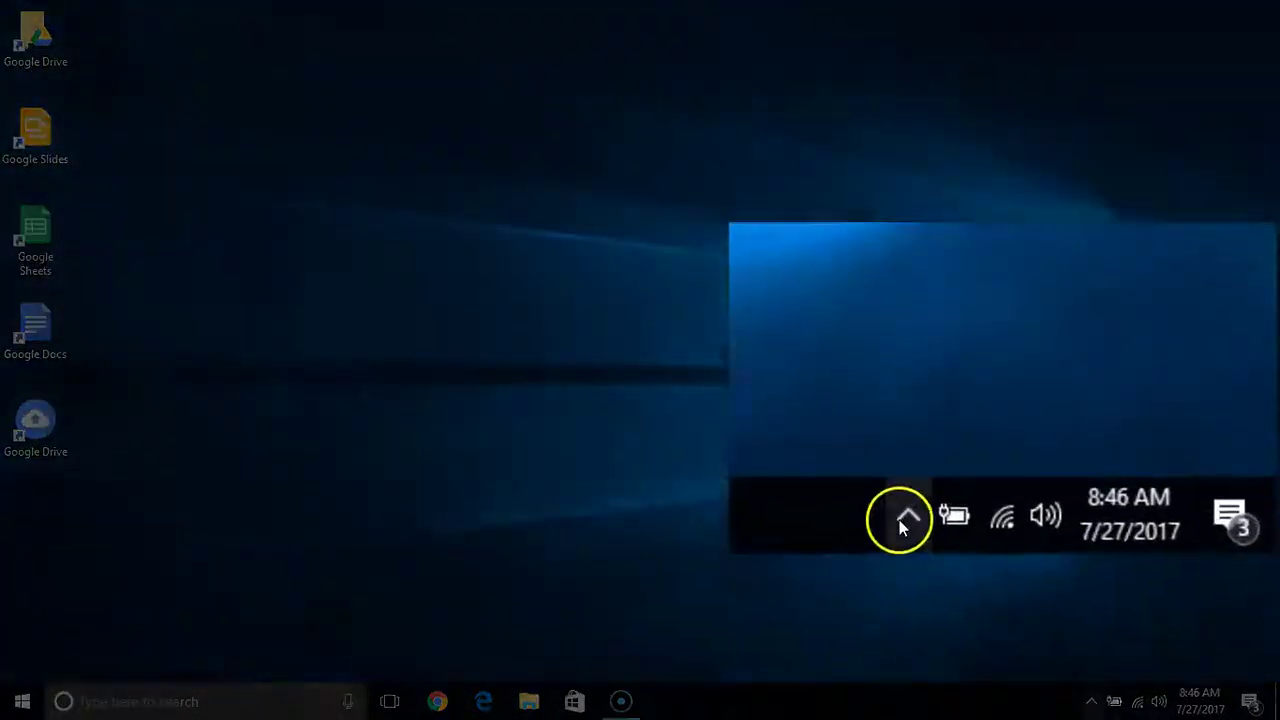
Open Backup and Sync Preferences from the tray icon's three-dot menu
click(903, 522)
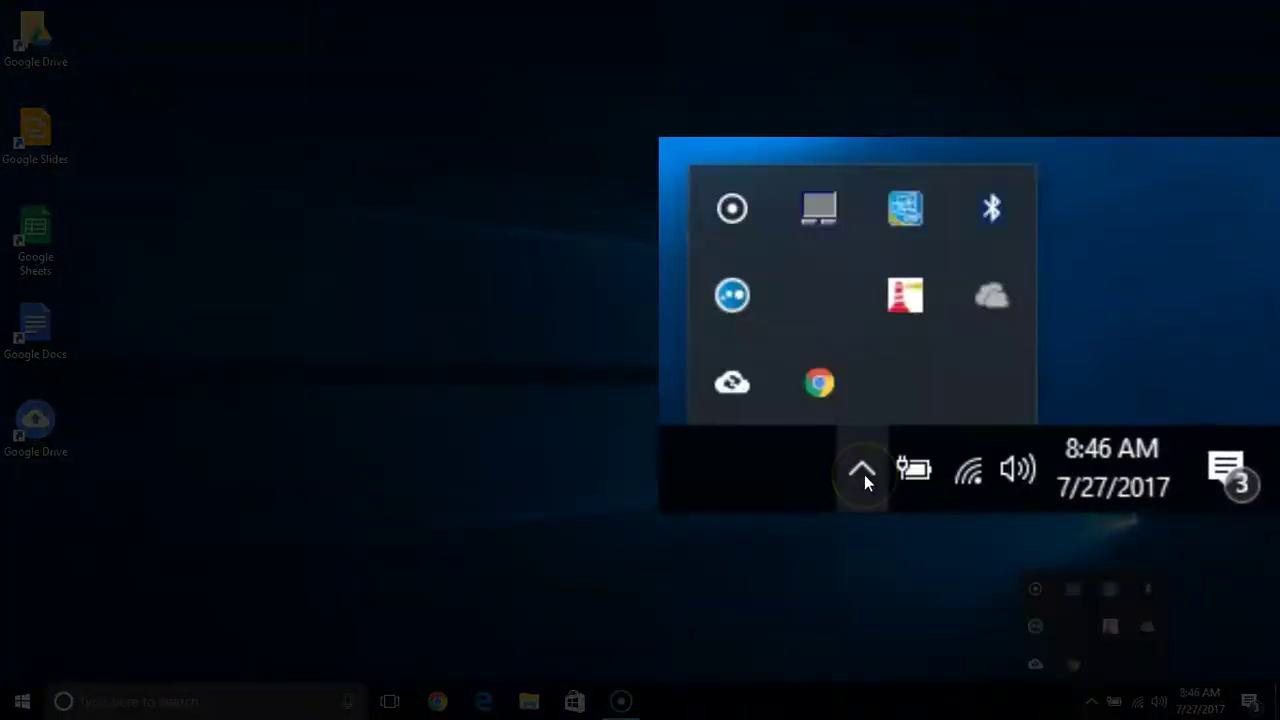
click(734, 380)
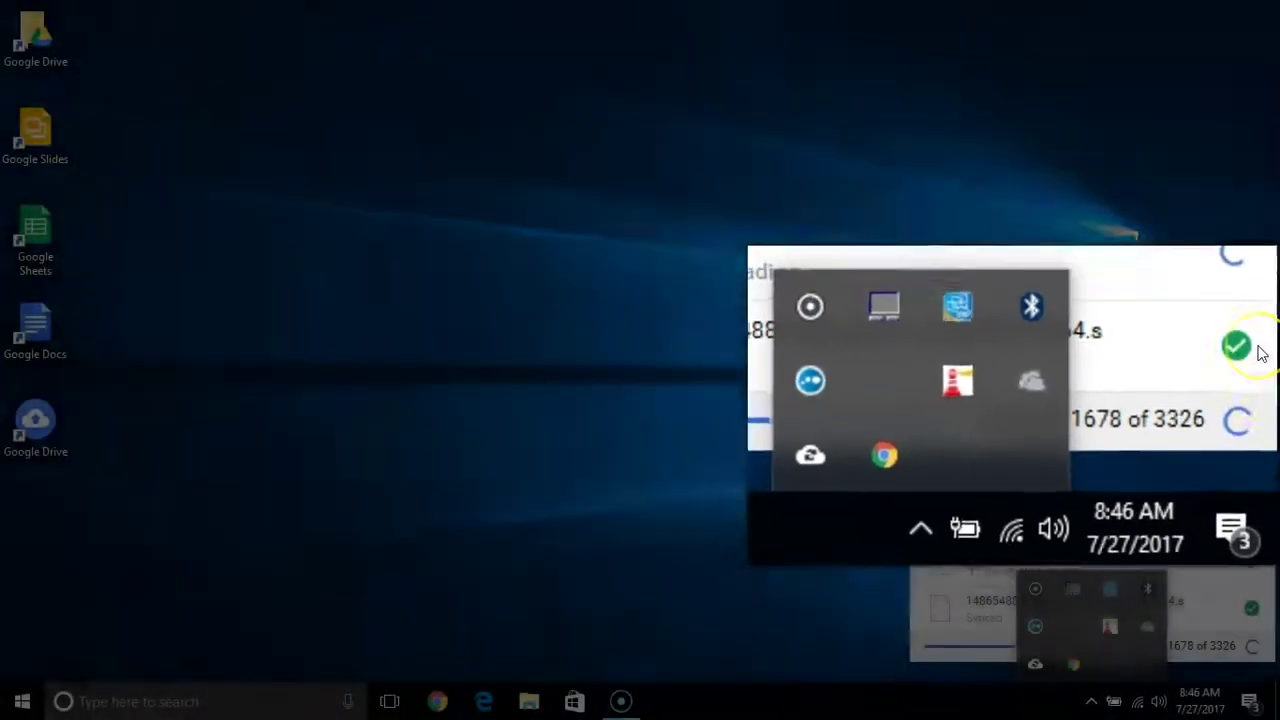
click(1258, 350)
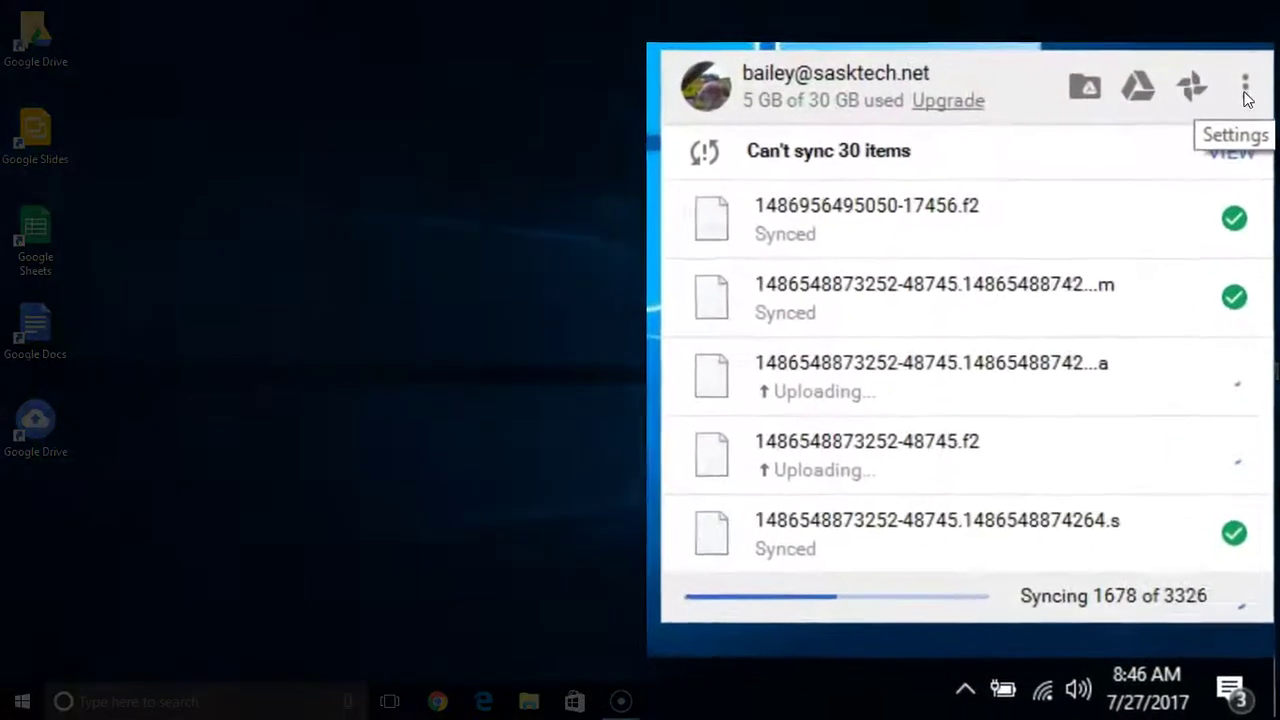
click(1245, 92)
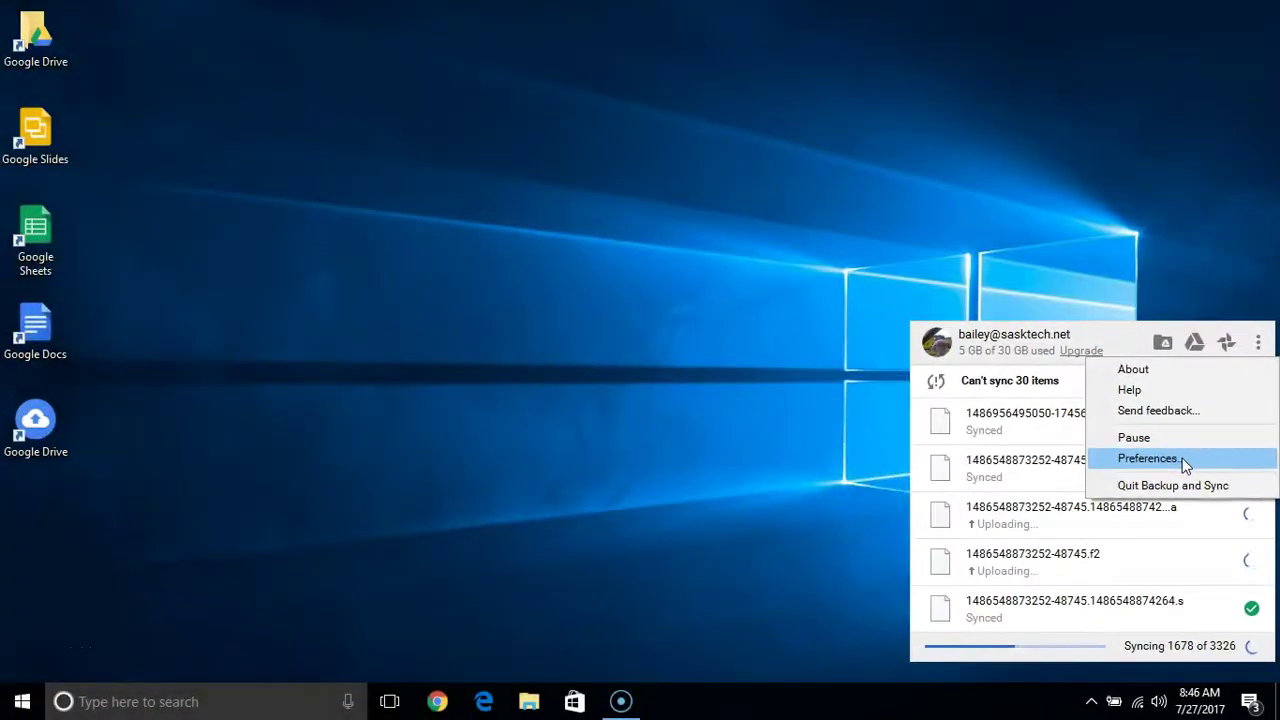
click(1186, 460)
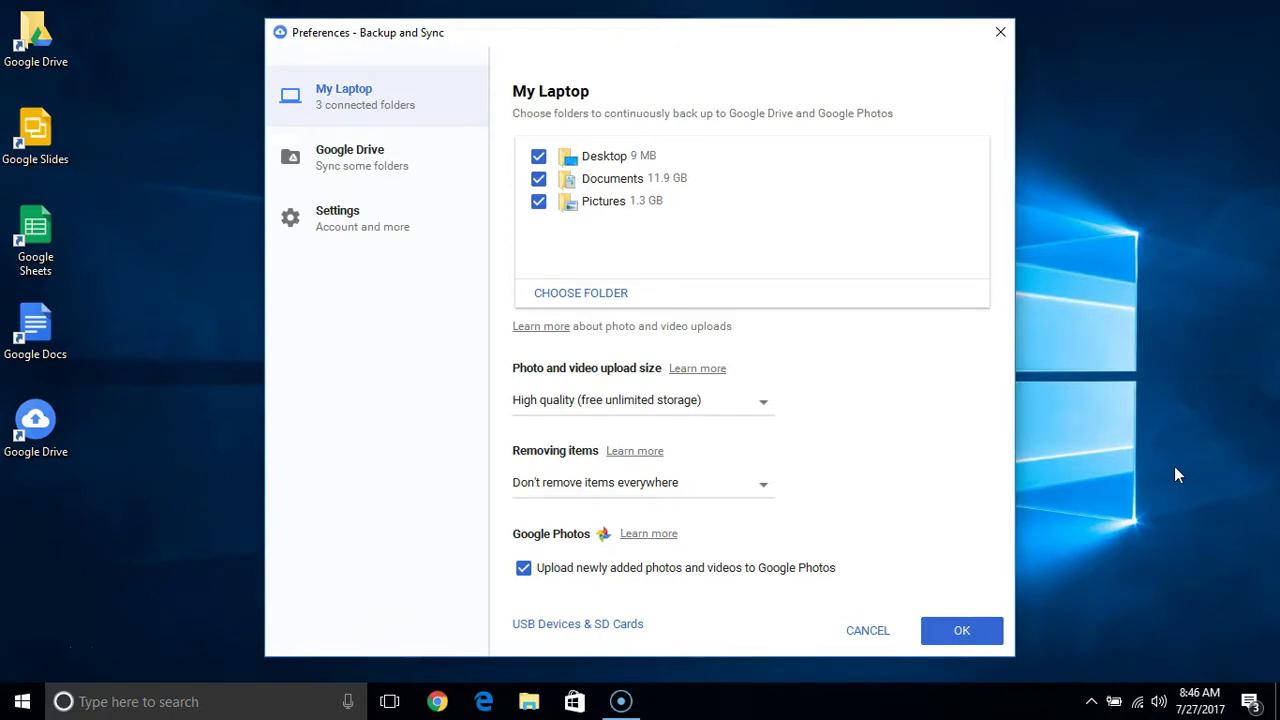
Review the My Laptop, Google Drive and Settings pages, then close Preferences unchanged
click(961, 616)
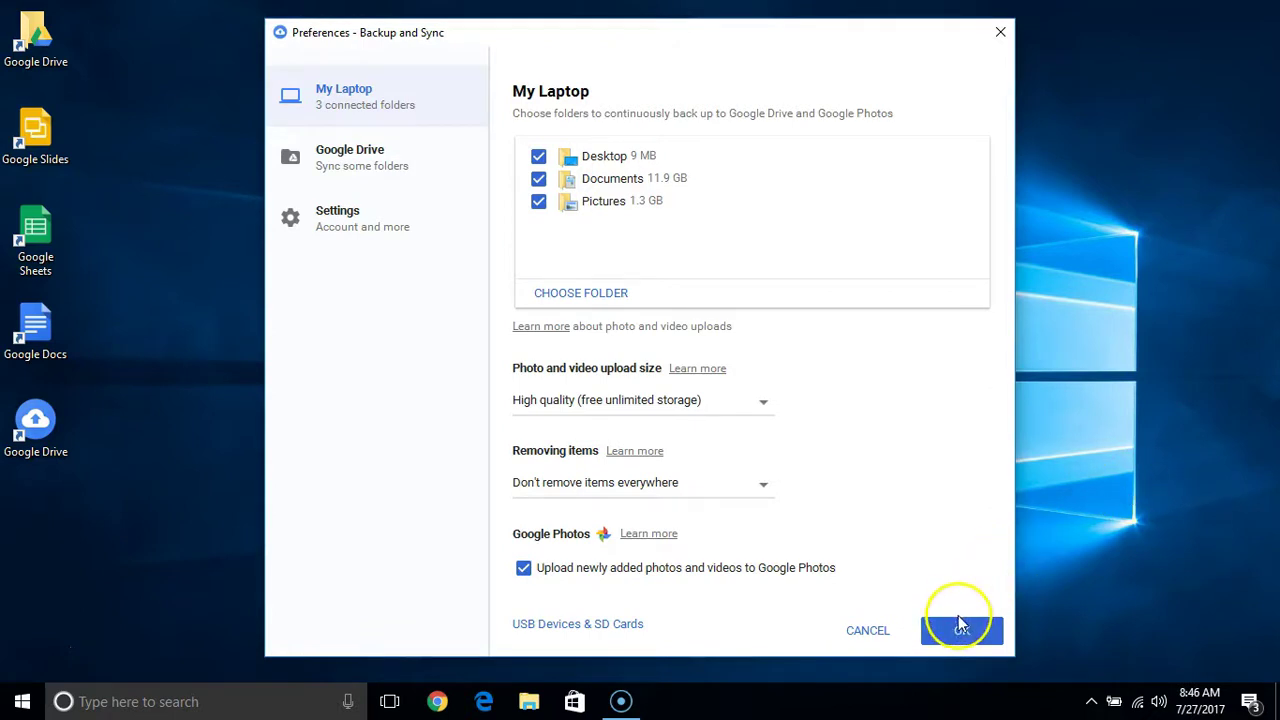
click(366, 170)
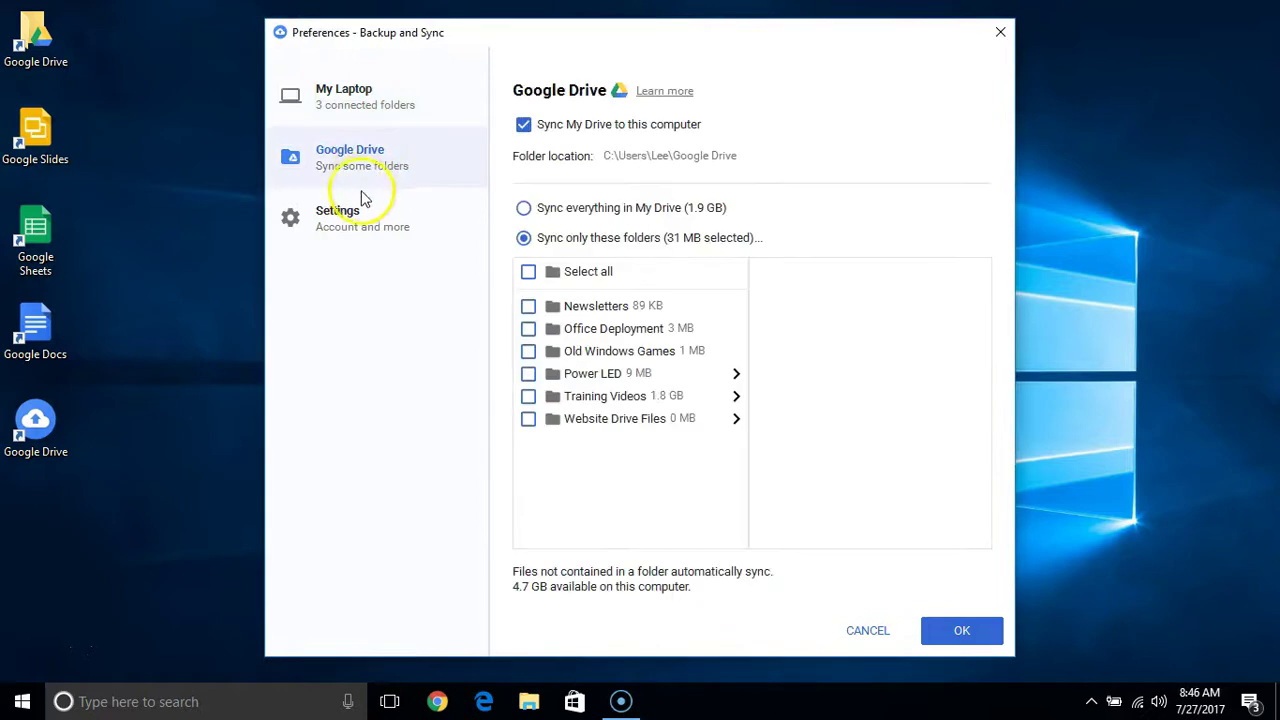
click(363, 237)
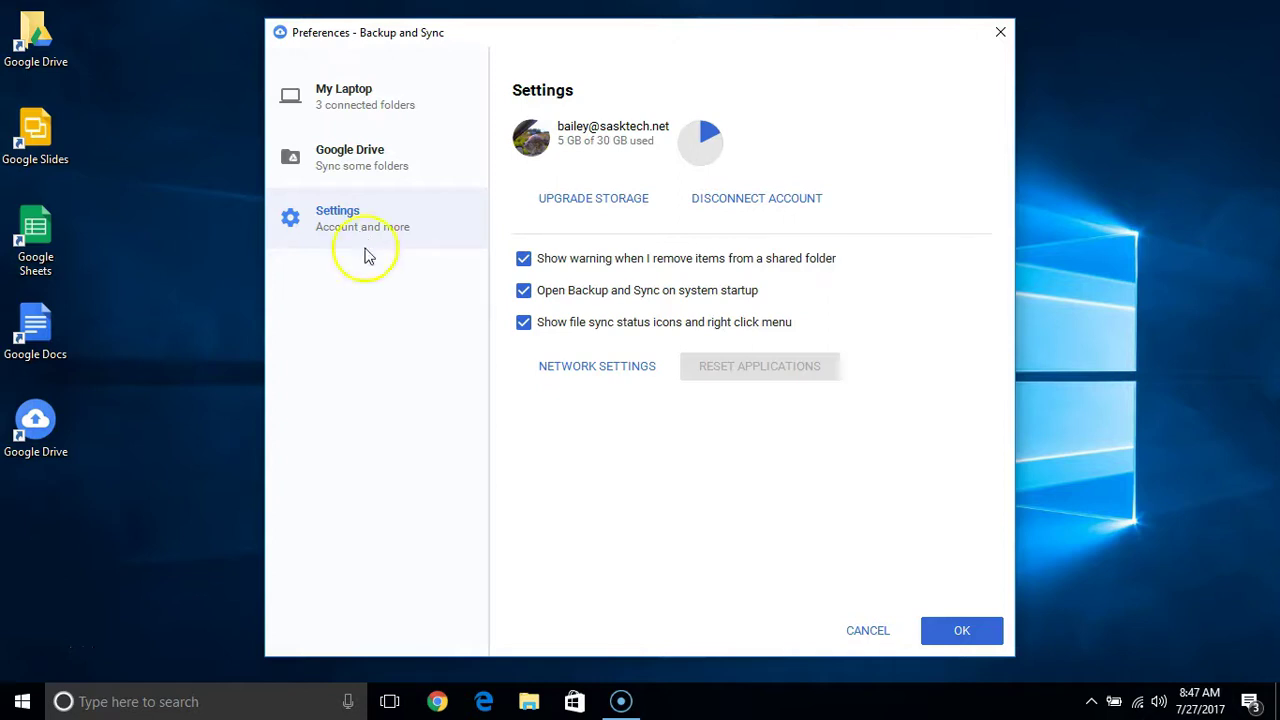
click(968, 640)
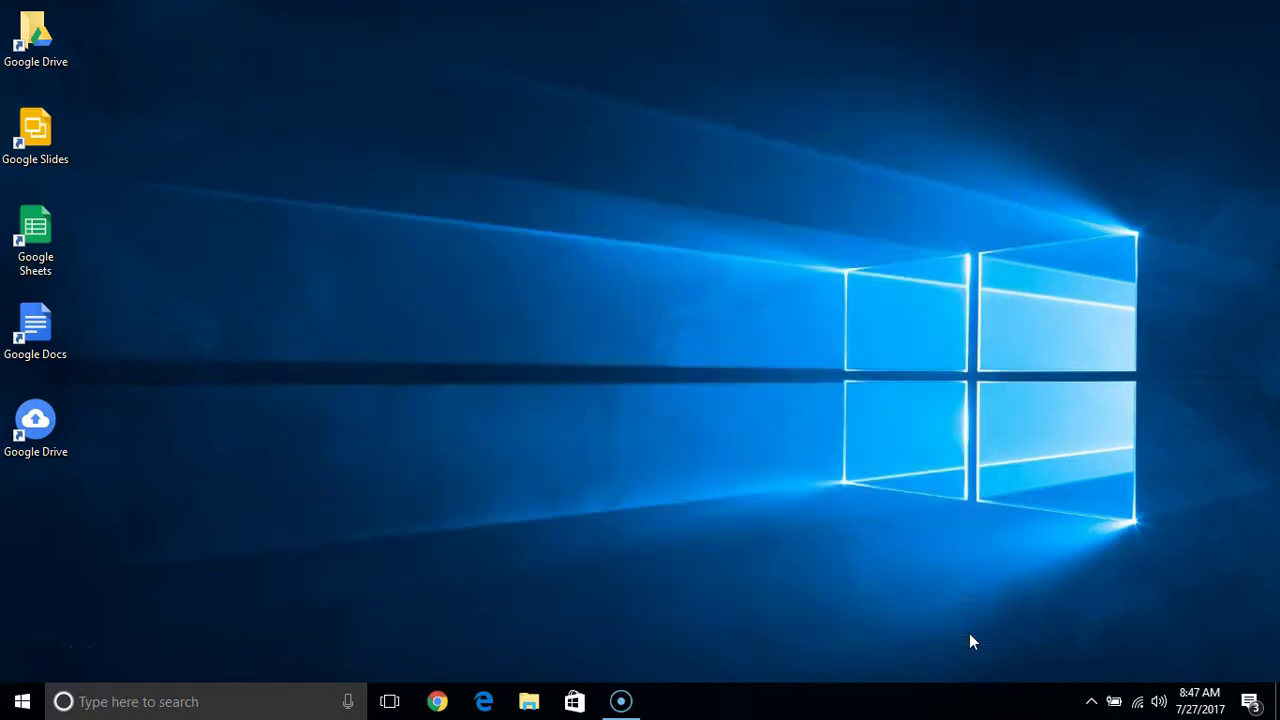